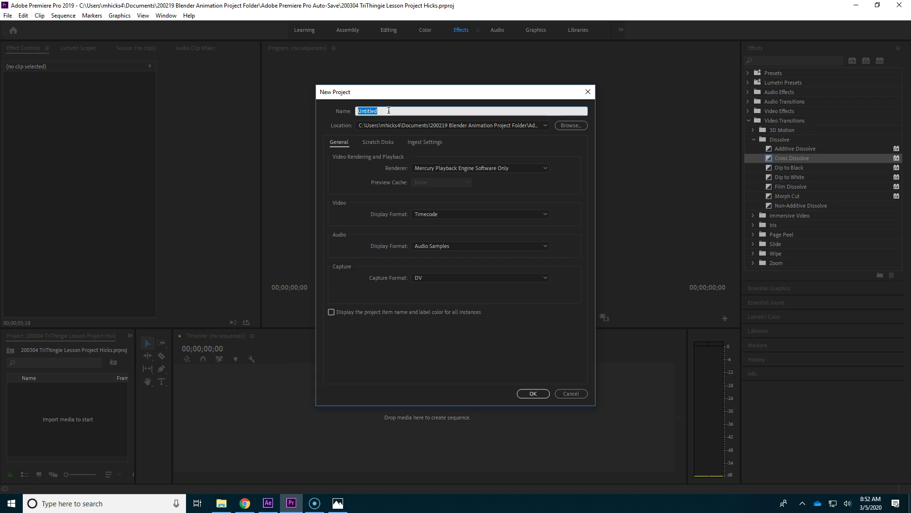
- Name the project '200305 TriThingie Spinner Blender Animation' followed by the author's surname
type("520")
key("BackSpace")
key("BackSpace")
key("BackSpace")
type("200305 TriThingie Spinner Blender Animatio")
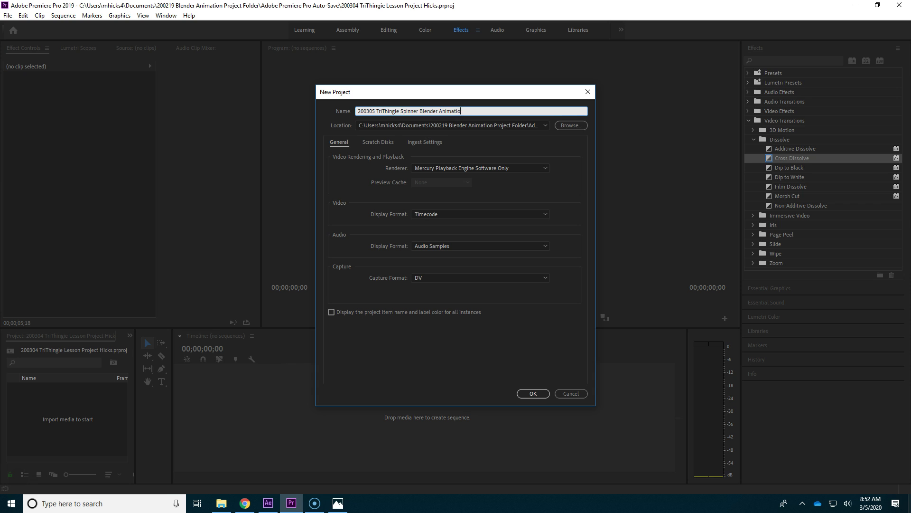
type("n Hicks")
- Set the project location to Documents > 200219 Blender Animation Project Folder and show scratch disk settings
left_click(584, 126)
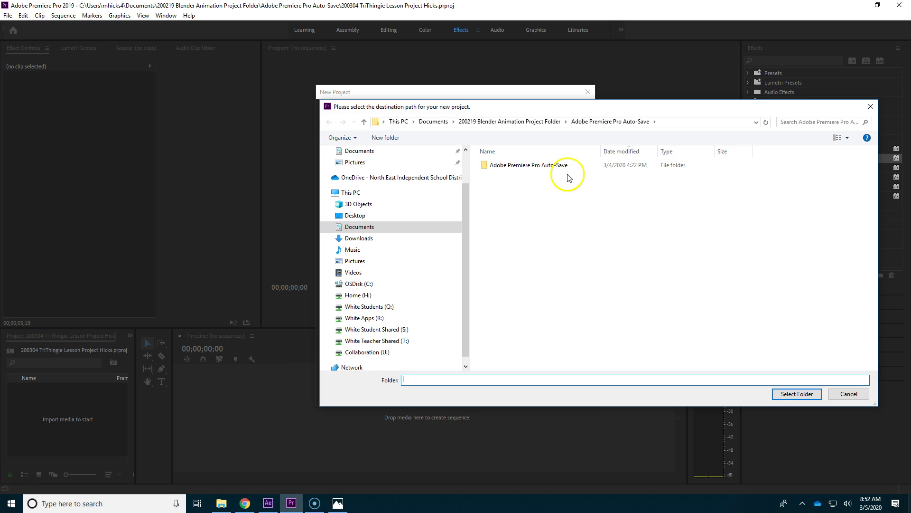
left_click(364, 230)
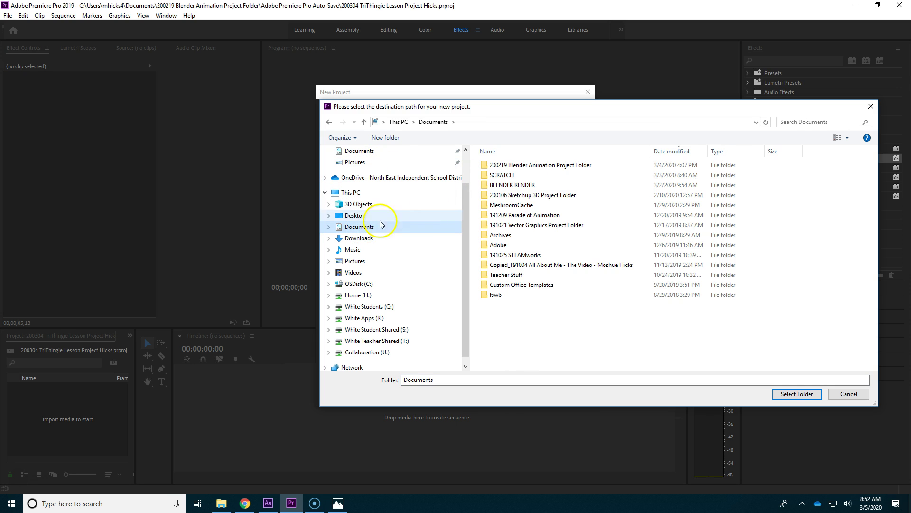
double_click(556, 166)
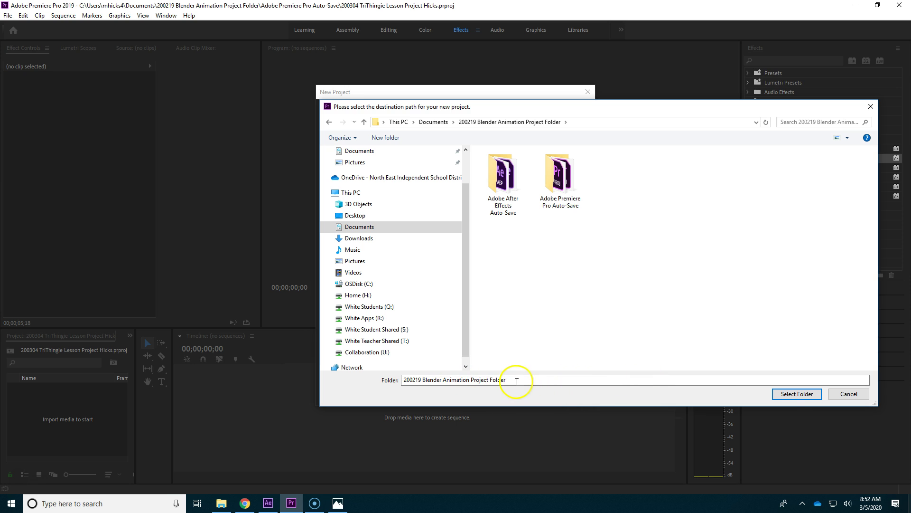
left_click(794, 394)
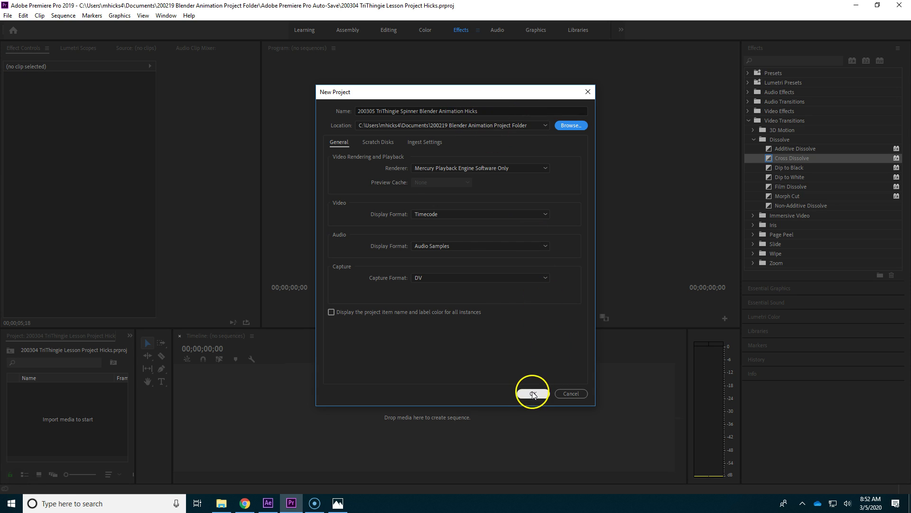
left_click(387, 143)
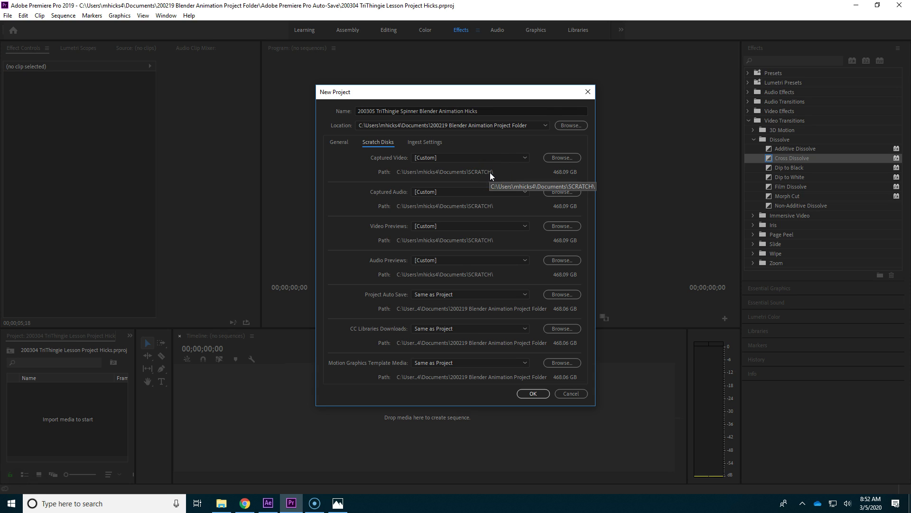
- Point Video Previews to the Documents > SCRATCH folder and create the project
left_click(477, 266)
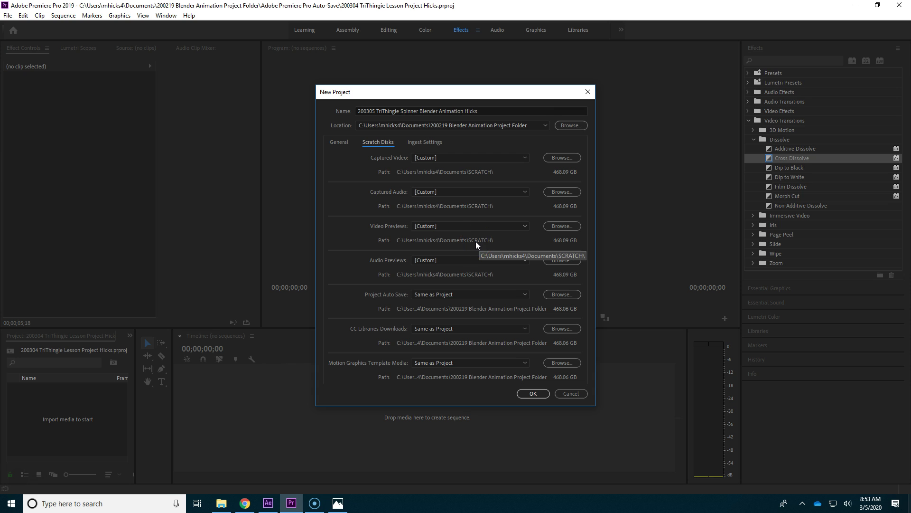
left_click(558, 227)
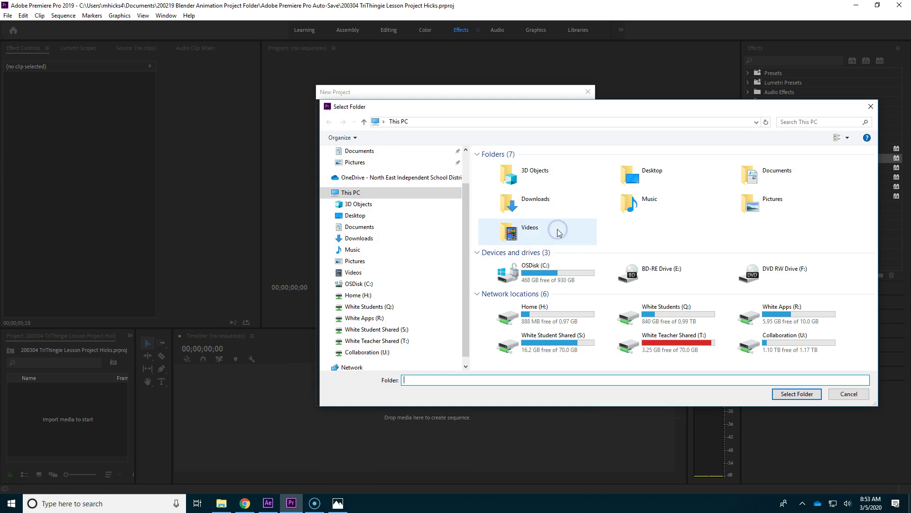
left_click(368, 227)
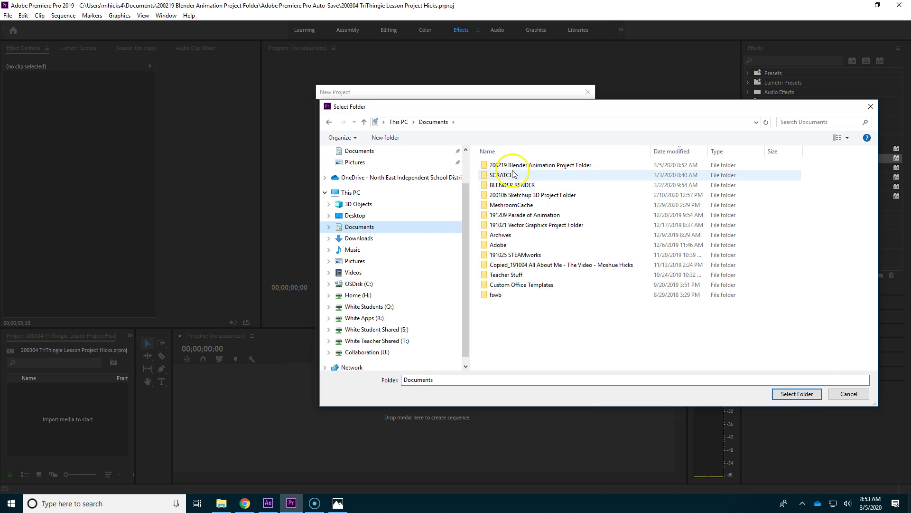
left_click(546, 175)
left_click(793, 393)
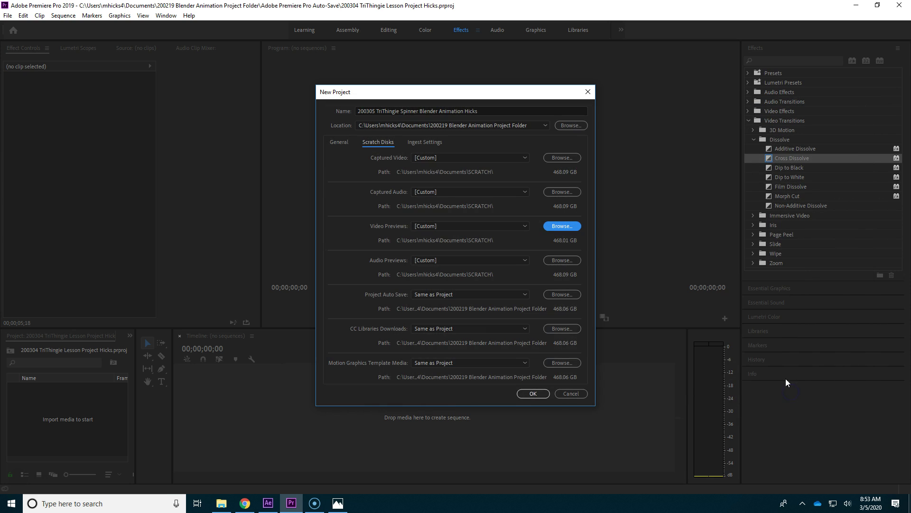
left_click(533, 393)
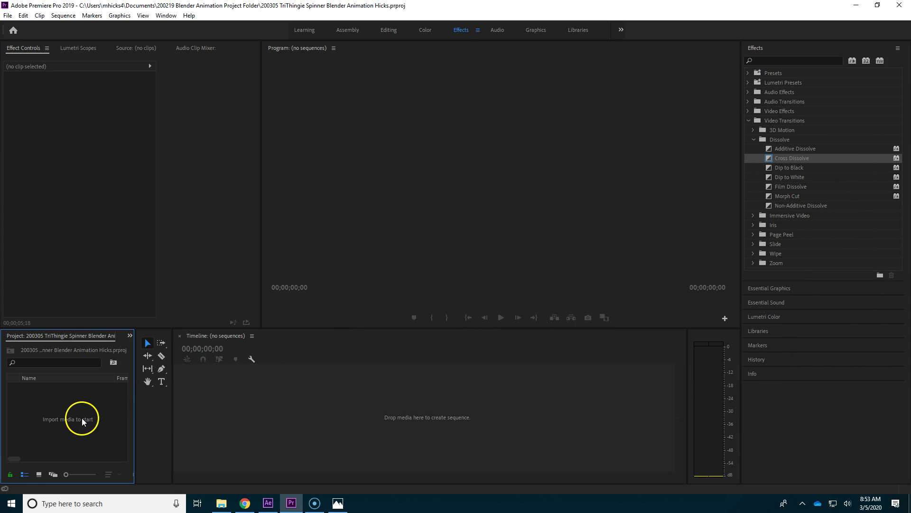
- Set Still Image Default Duration to 1 frame in the Timeline preferences
left_click(22, 15)
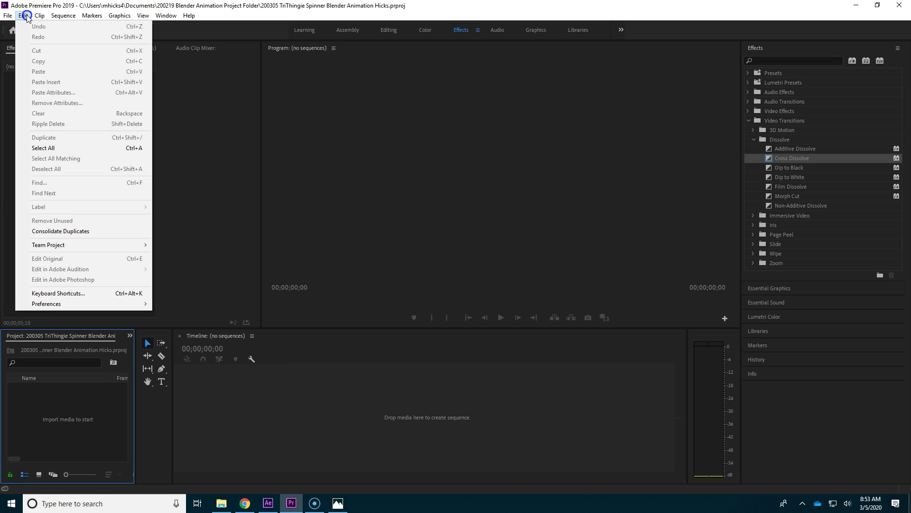
mouse_move(48, 305)
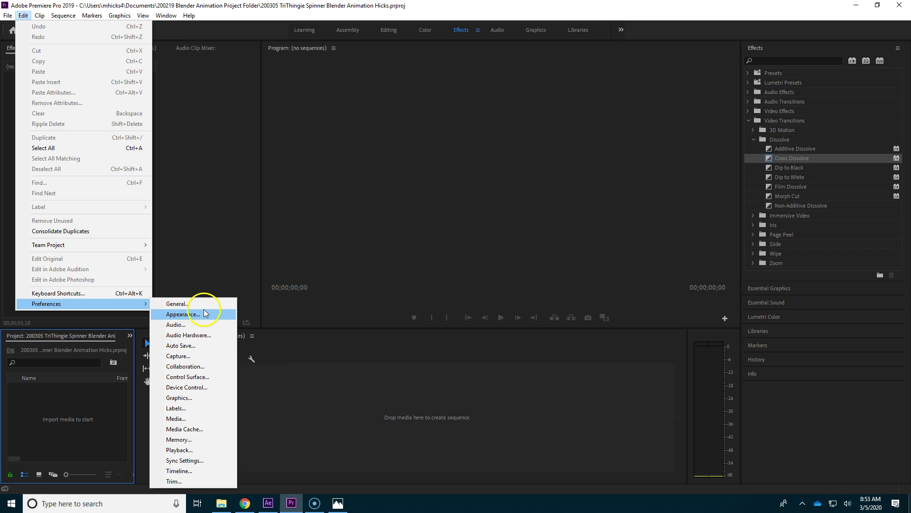
left_click(195, 472)
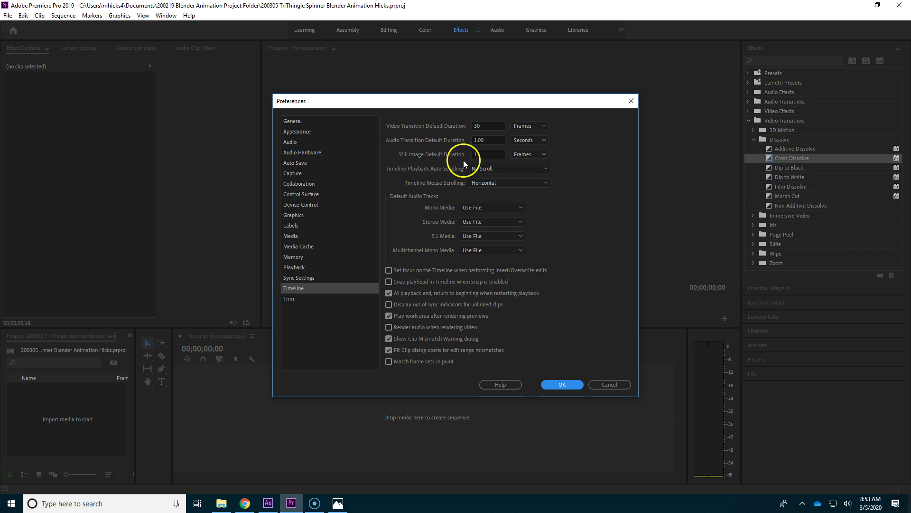
left_click(523, 154)
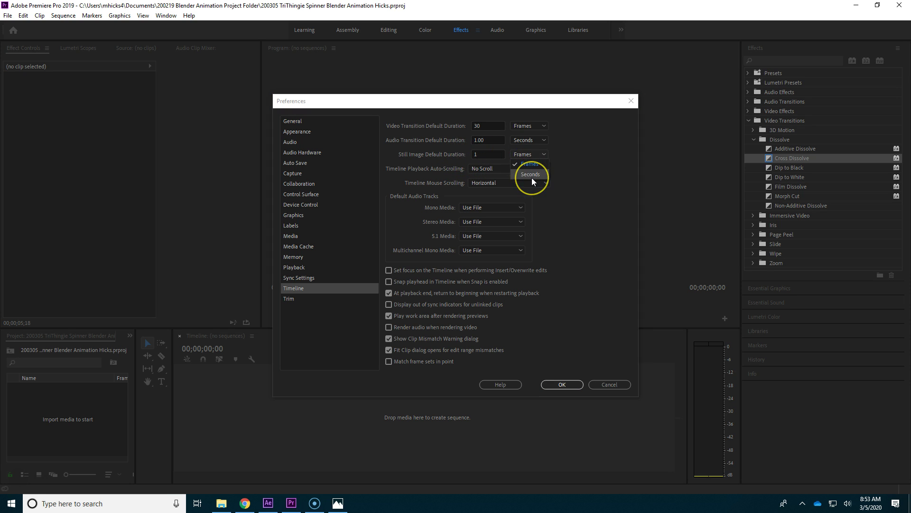
left_click(527, 152)
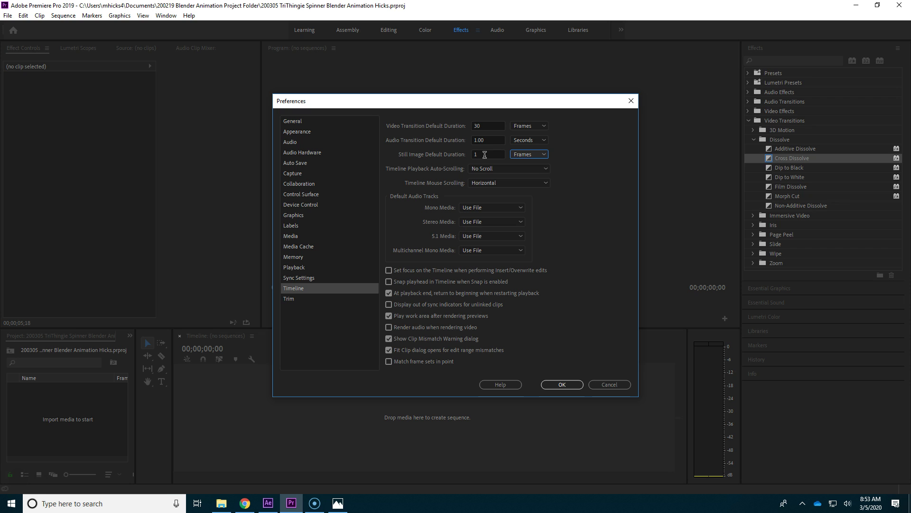
type("1")
left_click(563, 384)
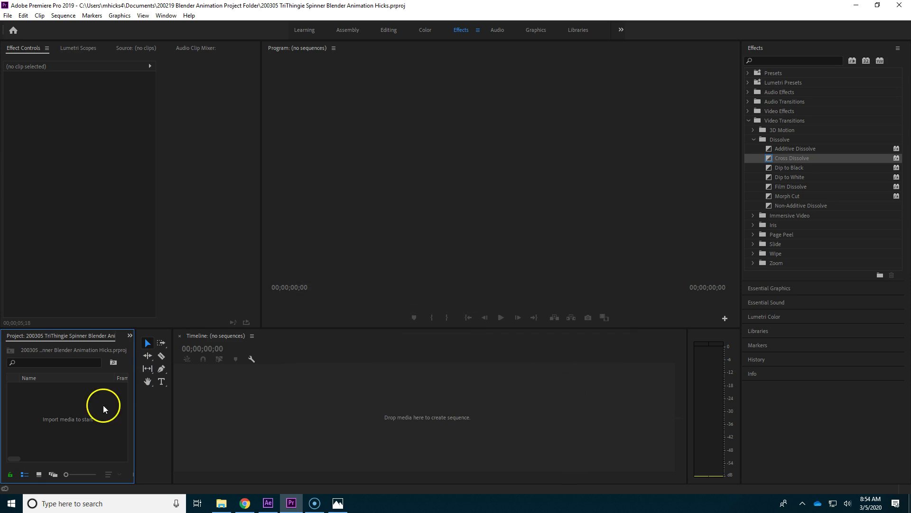
- Import the 200224b TriThingie 20 percent render folder from Documents > BLENDER RENDER
left_click(8, 15)
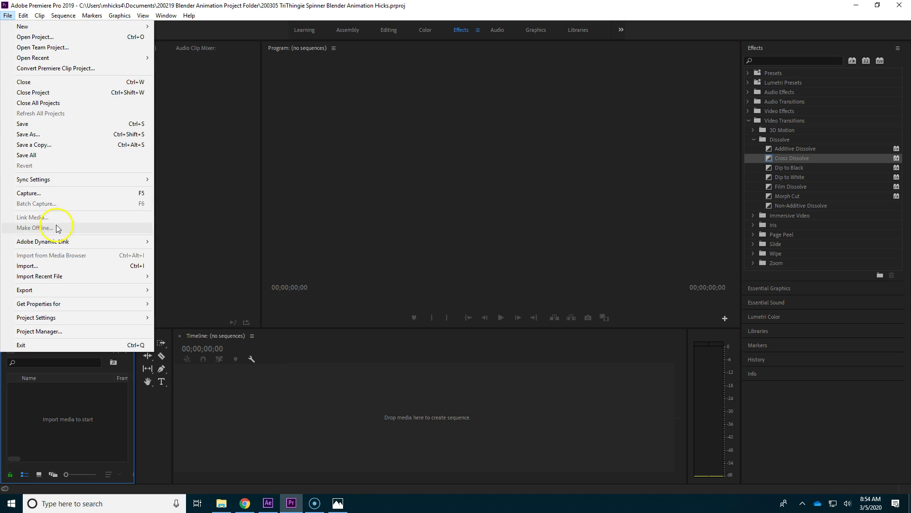
left_click(57, 266)
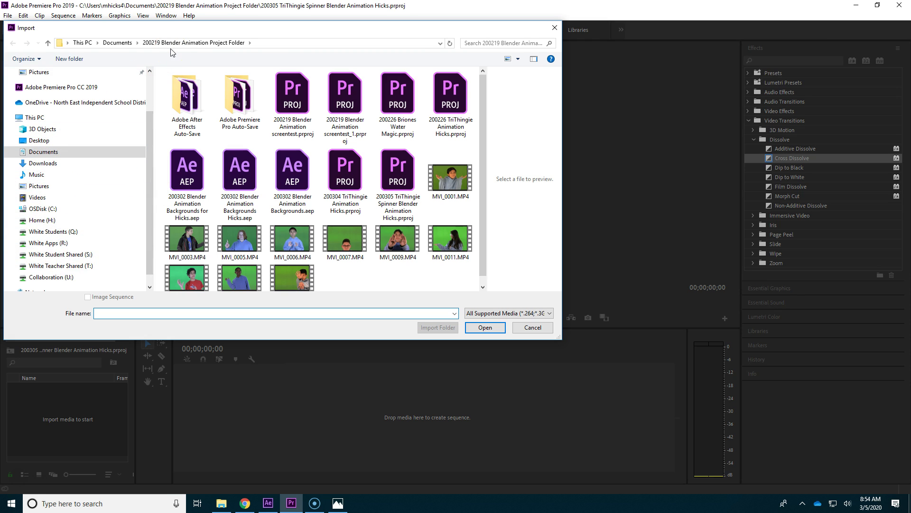
left_click(39, 154)
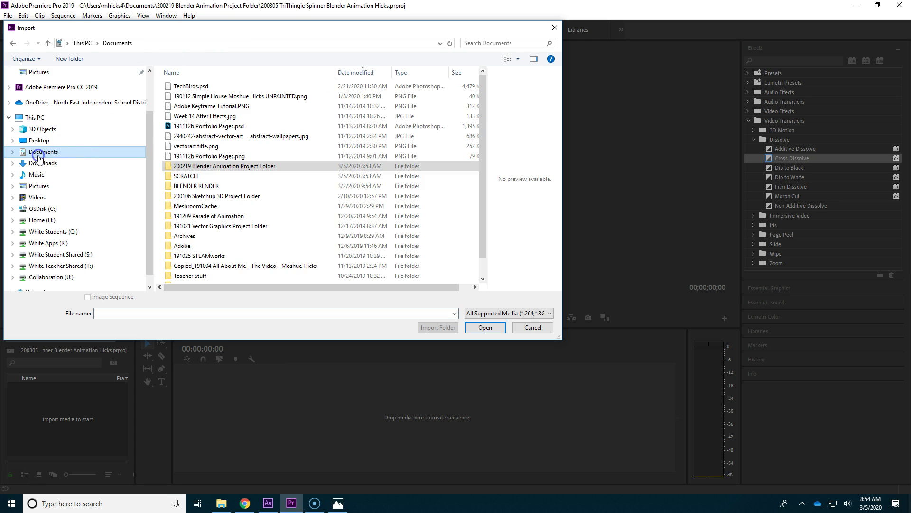
double_click(202, 187)
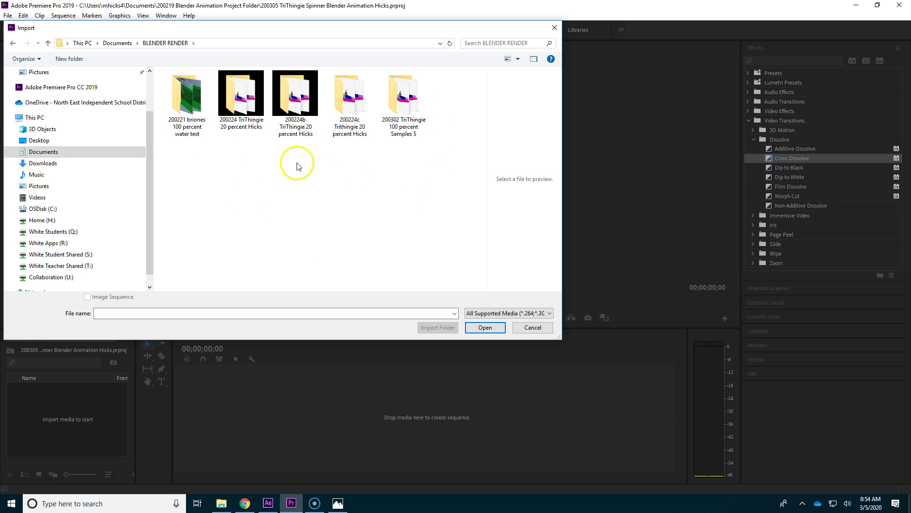
left_click(296, 102)
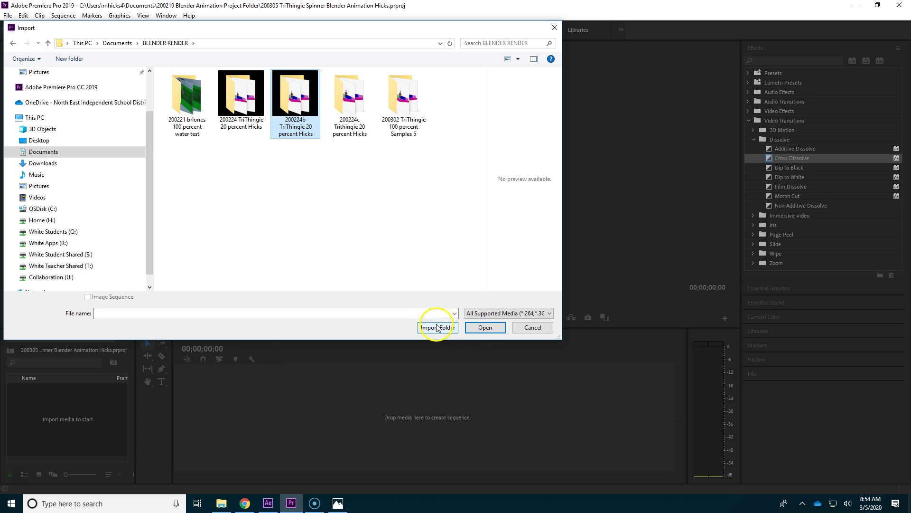
left_click(437, 327)
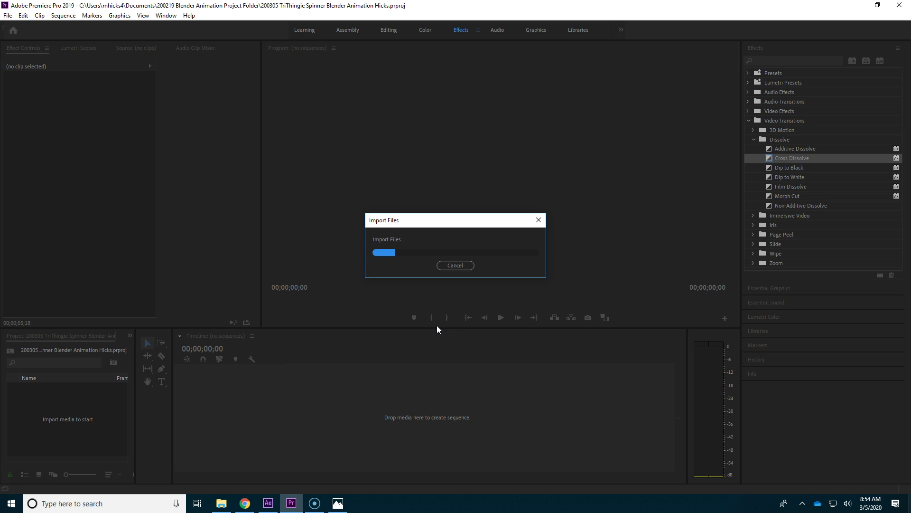
left_click(426, 316)
left_click(431, 318)
left_click(440, 321)
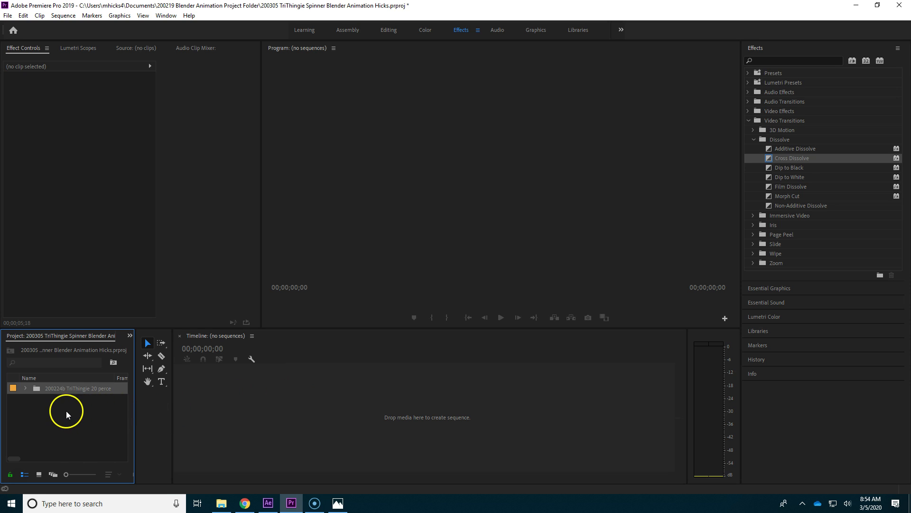
- Bring up the New Sequence dialog from File > New > Sequence
left_click(7, 16)
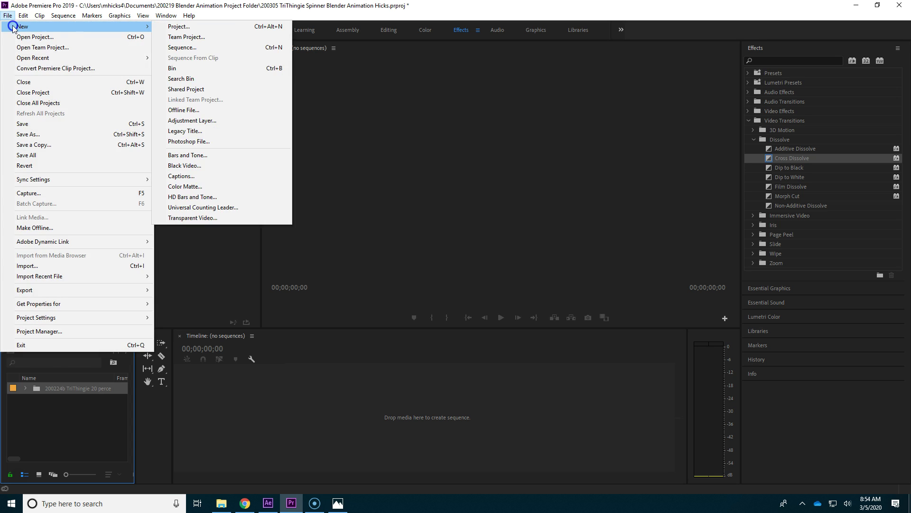
left_click(181, 17)
mouse_move(7, 15)
mouse_move(29, 27)
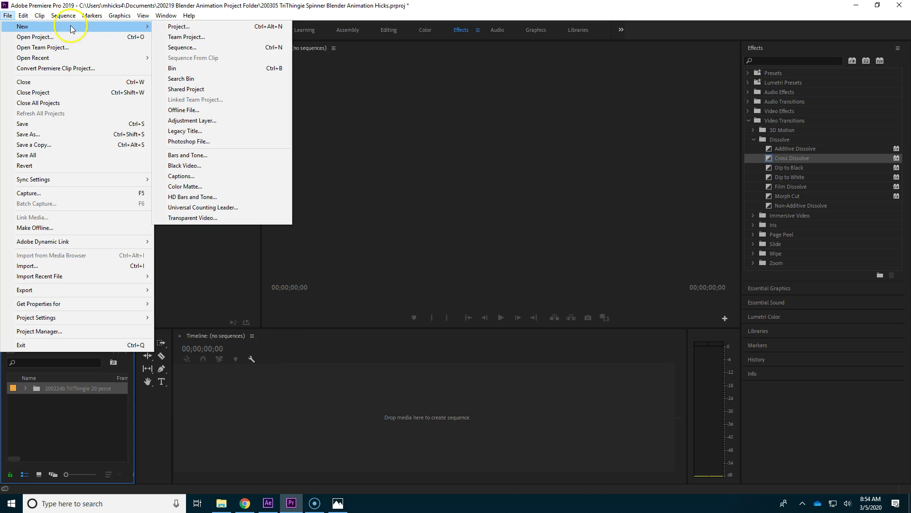
left_click(168, 49)
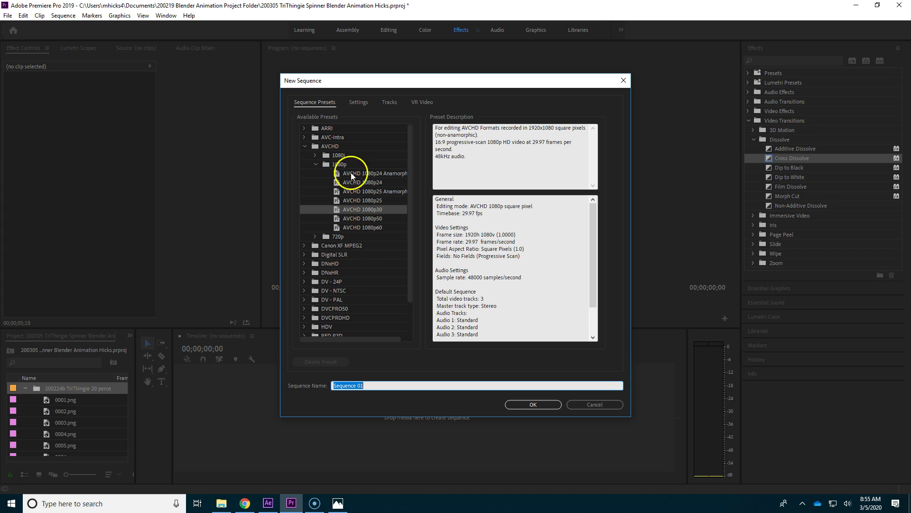
- Choose the AVCHD 1080p30 preset and name the sequence Blender Object
left_click(303, 147)
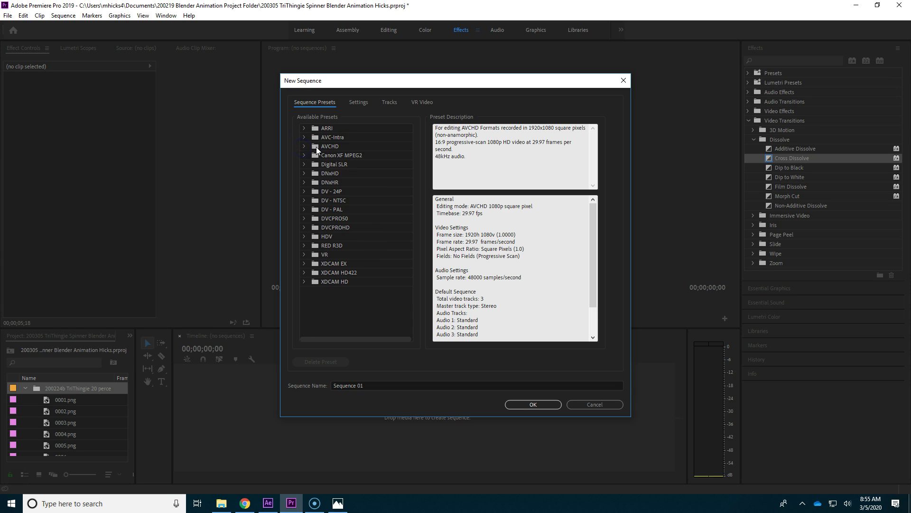
left_click(304, 147)
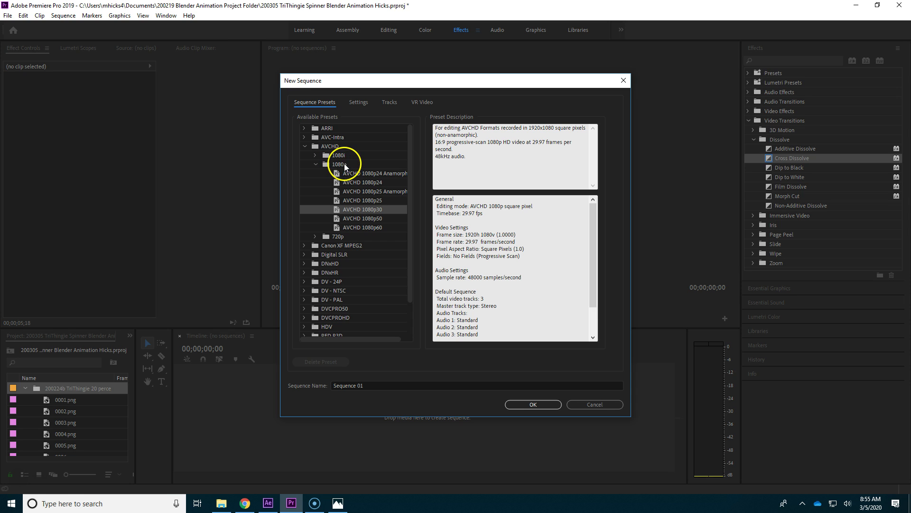
left_click(316, 164)
left_click(317, 164)
left_click(372, 209)
left_click(392, 386)
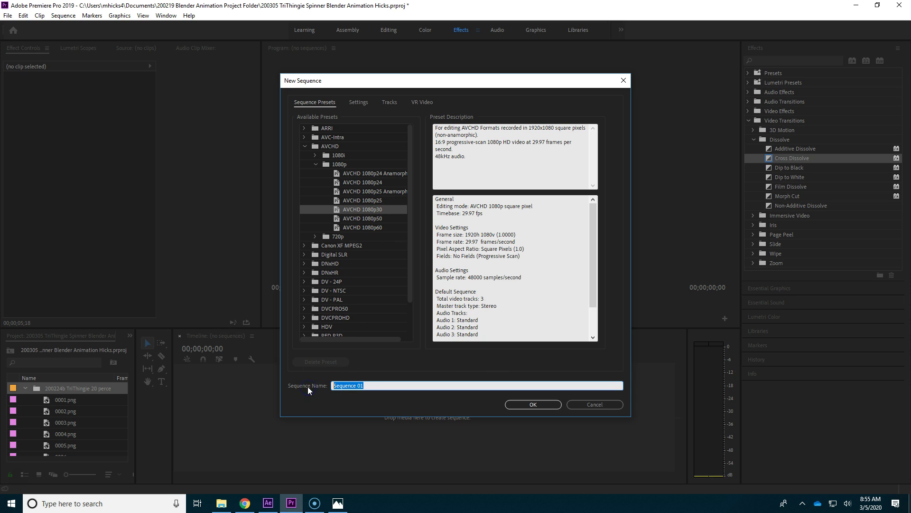
type("Blender Object")
key("Return")
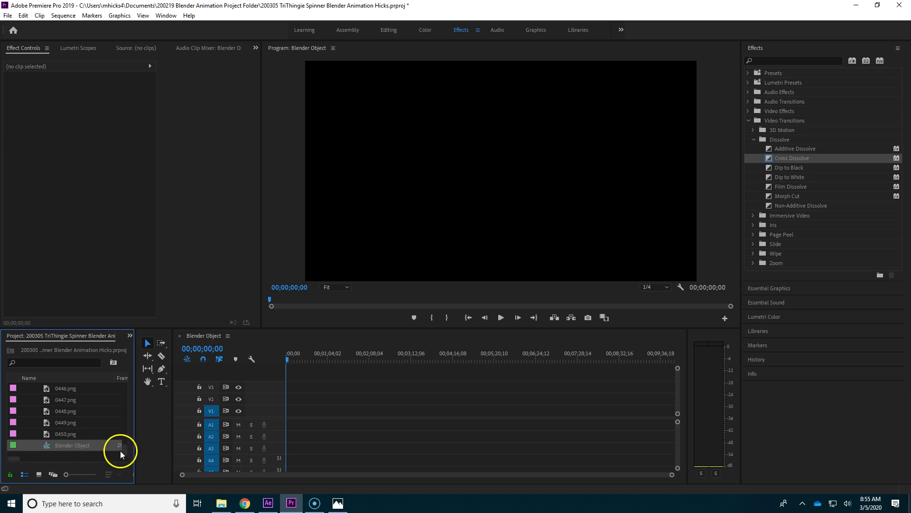
- Close the Blender Object timeline so no sequence is open, keeping it in the project
left_click_drag(122, 451, 121, 379)
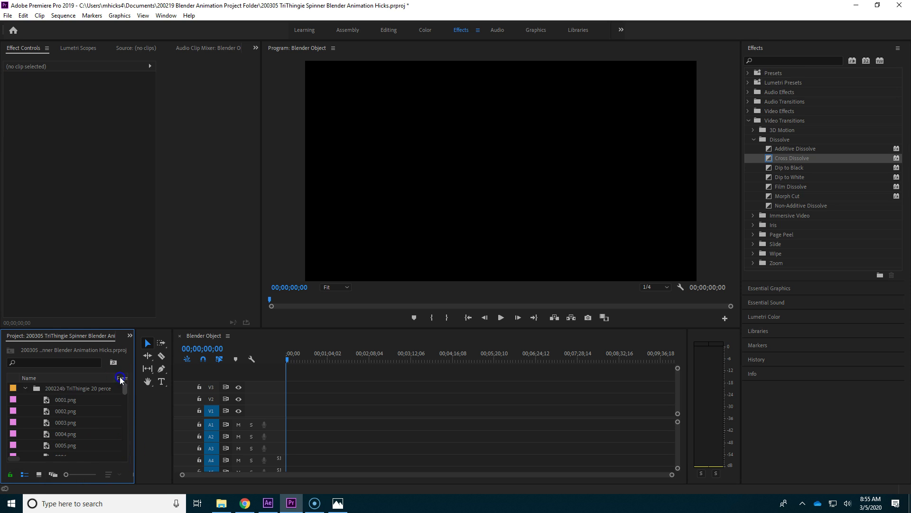
left_click(25, 388)
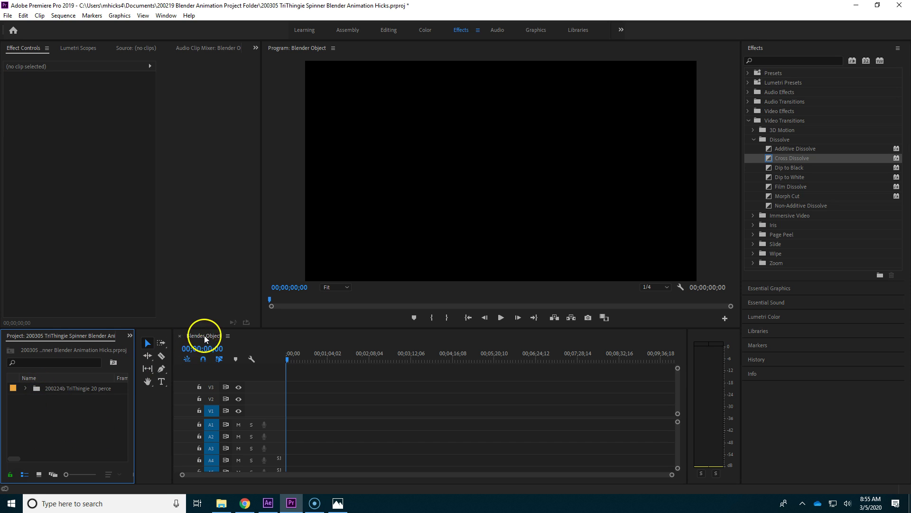
left_click(179, 336)
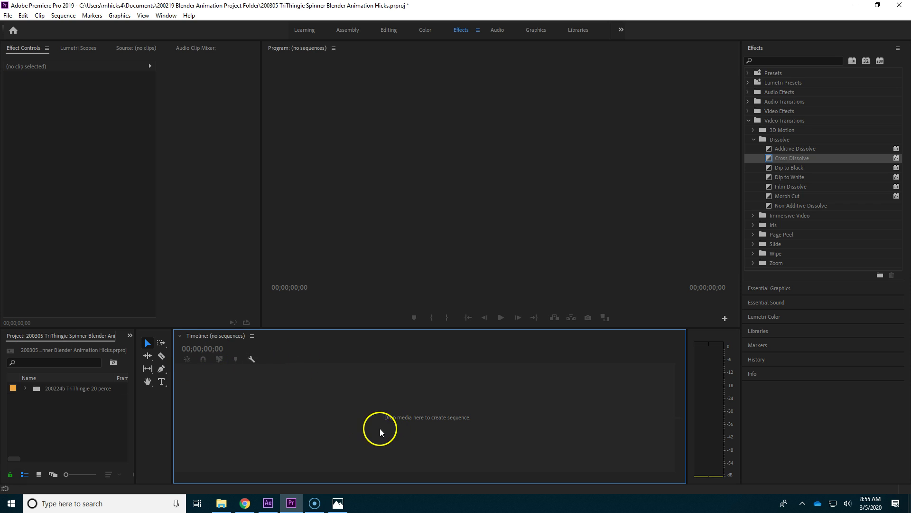
left_click(25, 388)
left_click_drag(124, 388, 124, 470)
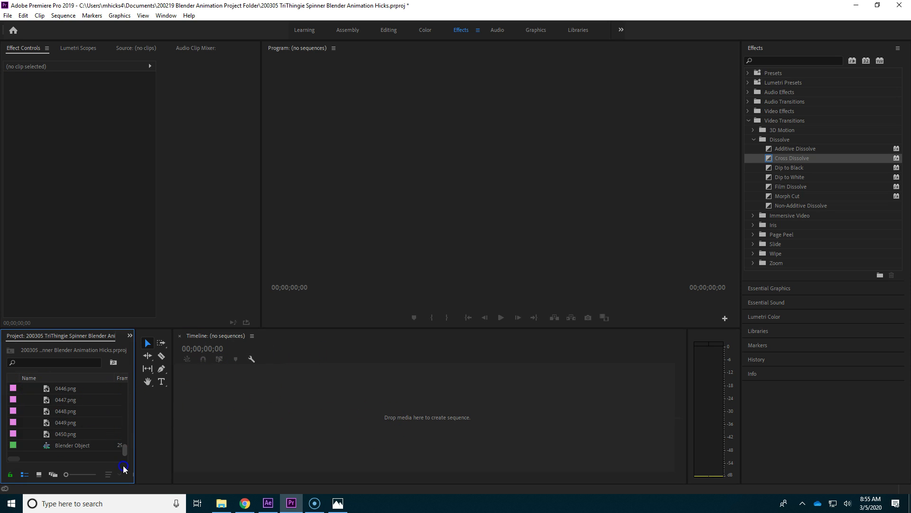
- Cut Blender Object out of the PNG render folder and paste it at the project's top level
left_click(47, 446)
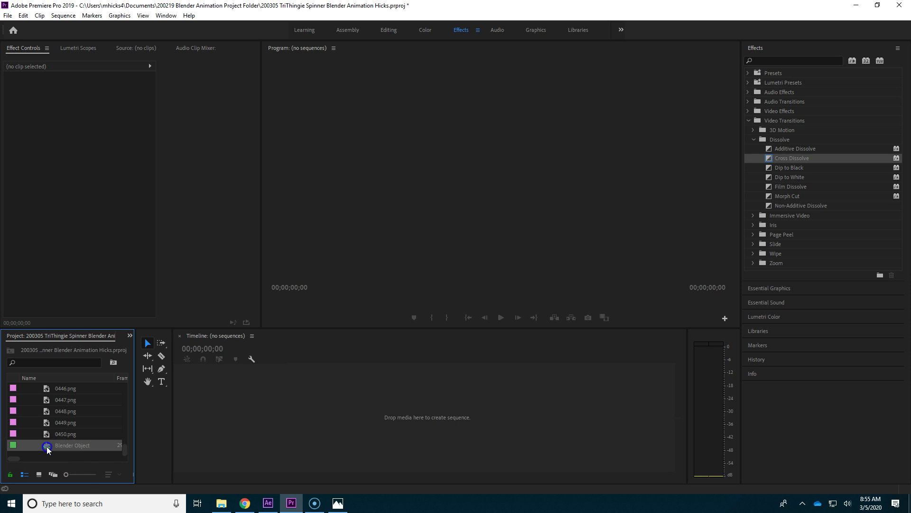
right_click(47, 446)
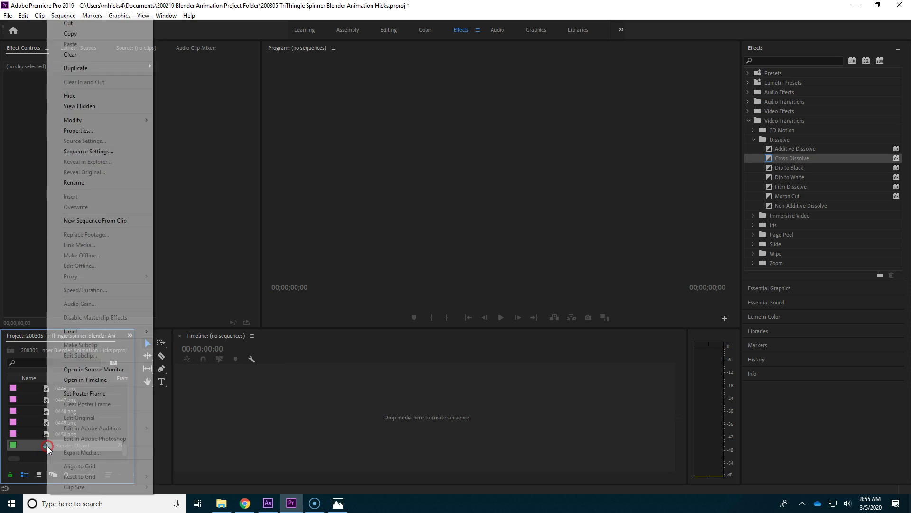
left_click(68, 24)
left_click_drag(125, 448, 124, 380)
left_click(26, 388)
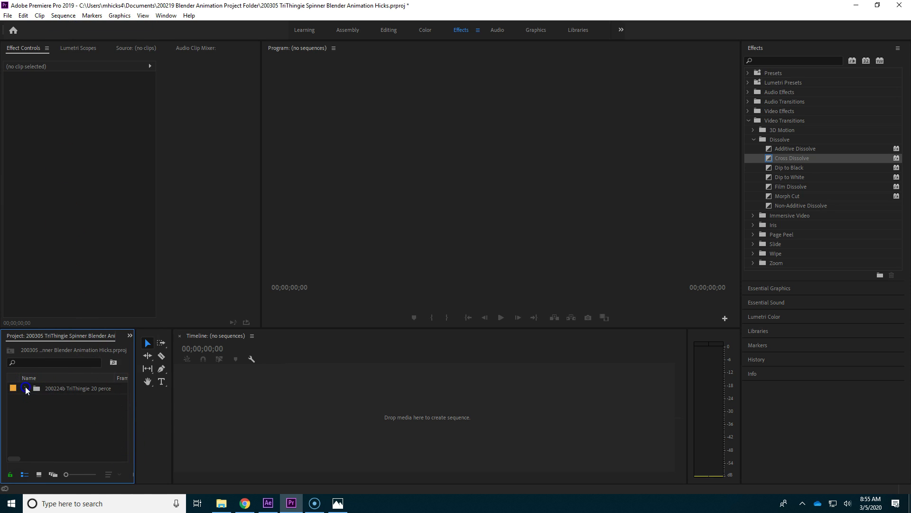
right_click(57, 410)
left_click(97, 246)
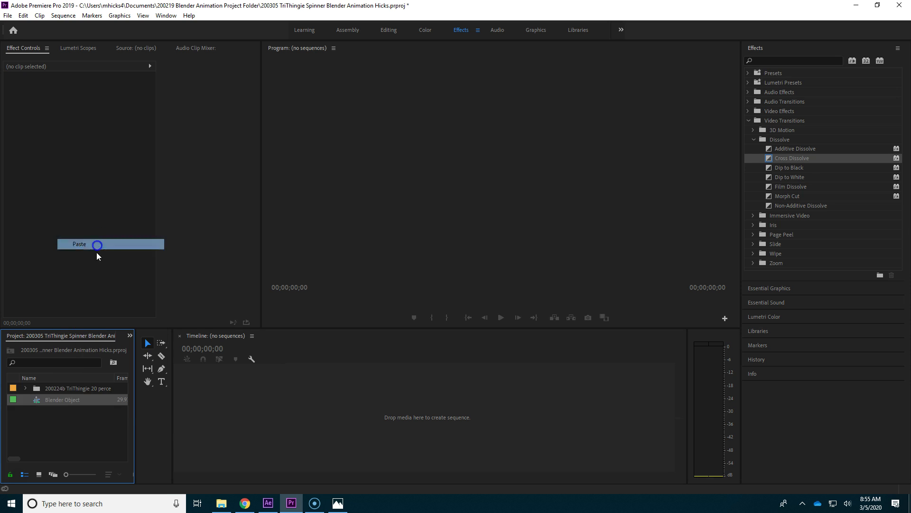
left_click(41, 389)
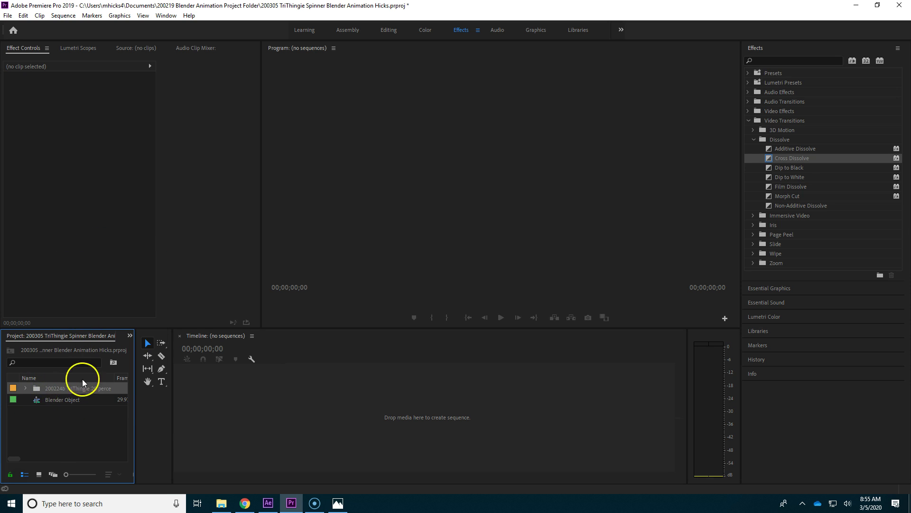
left_click(61, 420)
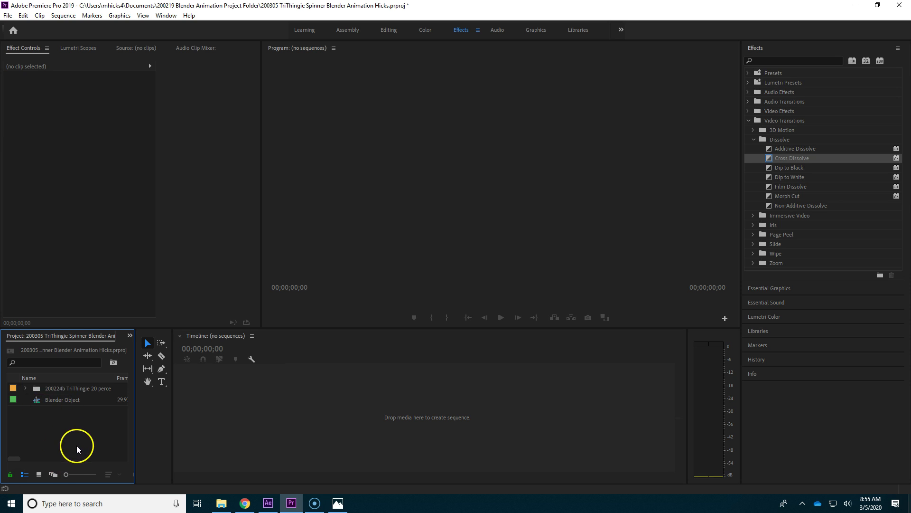
- Open Blender Object, drop the PNG render folder onto V1, and scrub to about 6 seconds
double_click(36, 400)
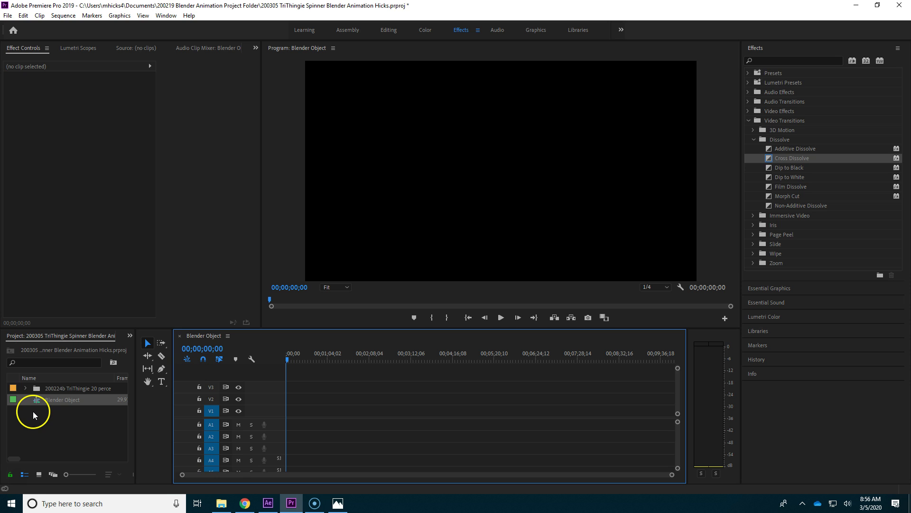
left_click_drag(36, 388, 290, 412)
left_click_drag(671, 474, 456, 477)
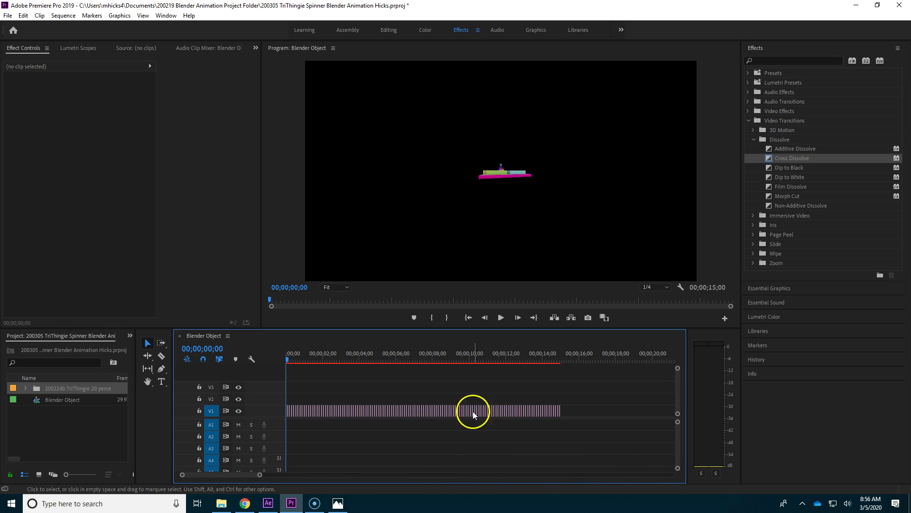
left_click_drag(323, 355, 432, 416)
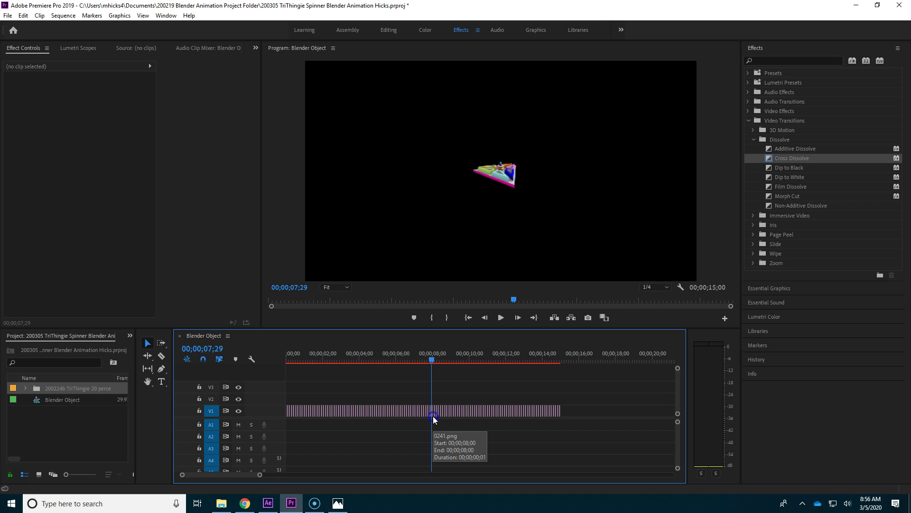
- Start rendering previews for the whole sequence, then cancel the render
left_click(70, 16)
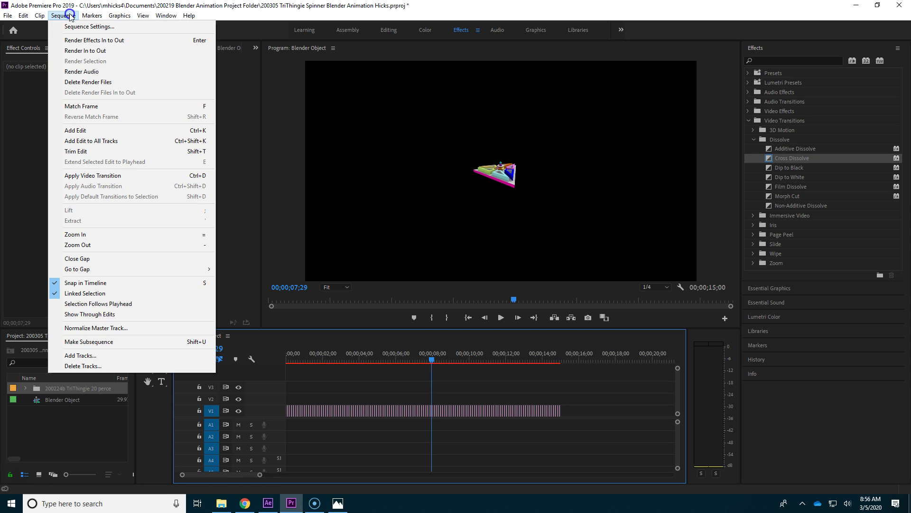
left_click(81, 50)
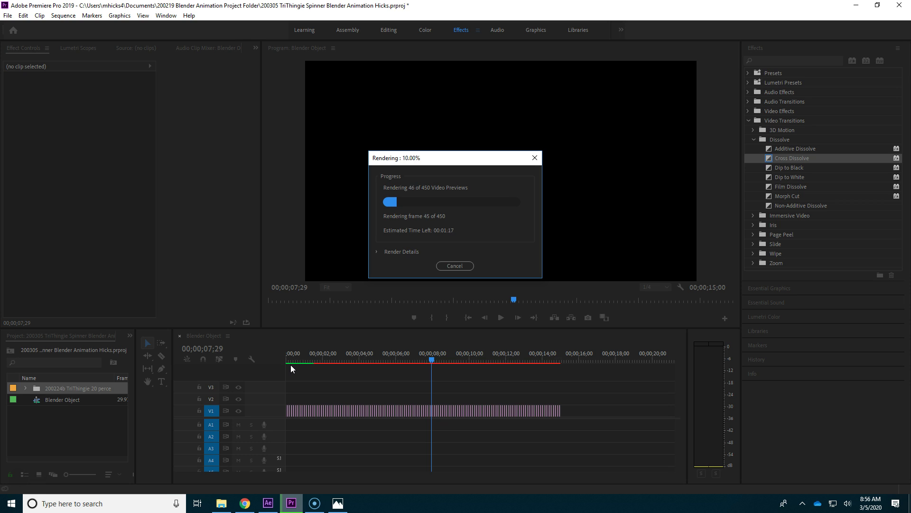
left_click(456, 266)
- Select the 0064.png clip on V1 to check its 100% scale, 960,540 position and speed
left_click(324, 353)
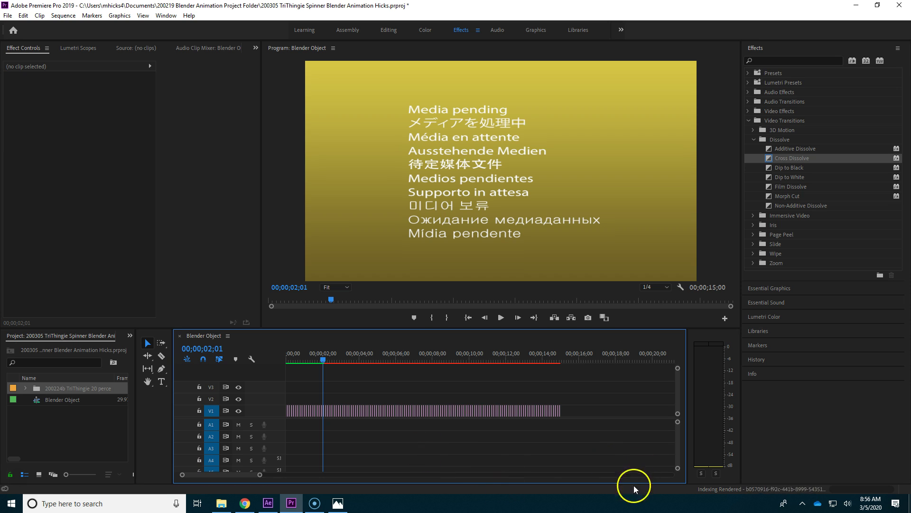
left_click_drag(261, 475, 201, 475)
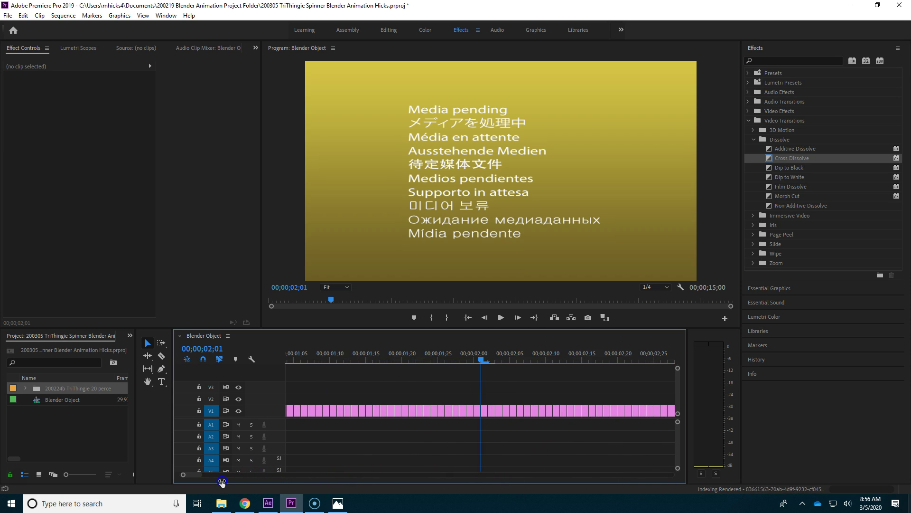
left_click(499, 409)
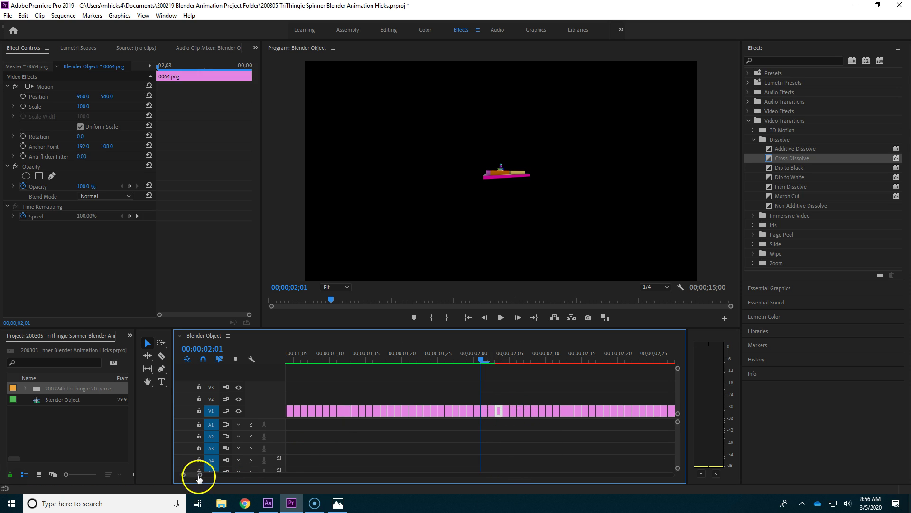
left_click_drag(199, 475, 365, 491)
left_click(67, 439)
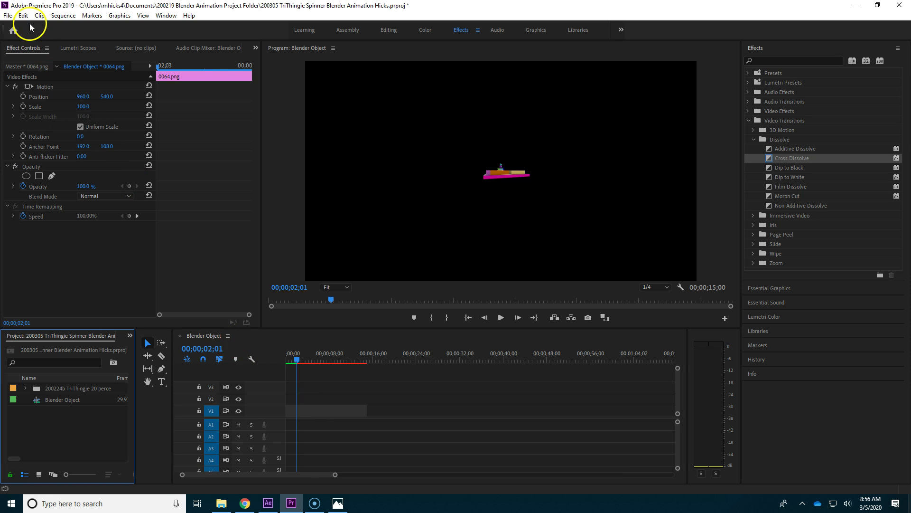
- Create a new AVCHD 1080p30 sequence named 'Master'
left_click(8, 16)
mouse_move(115, 32)
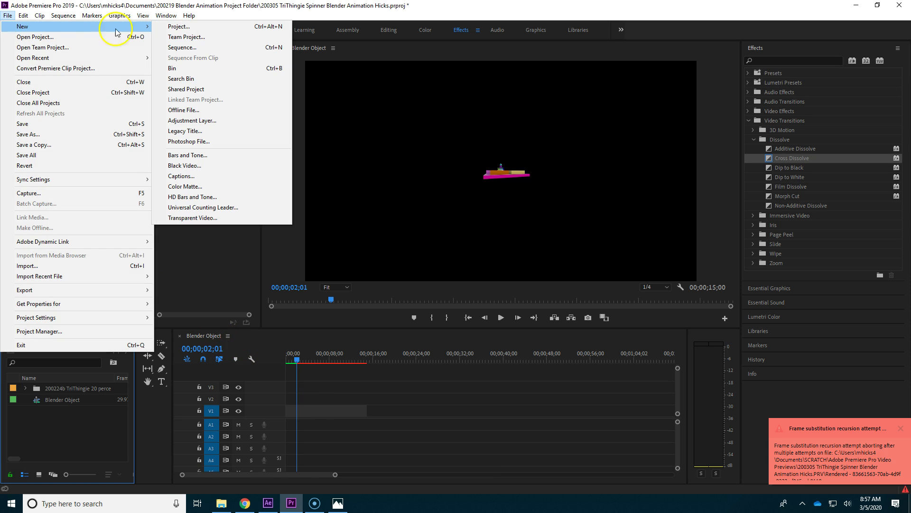
left_click(186, 47)
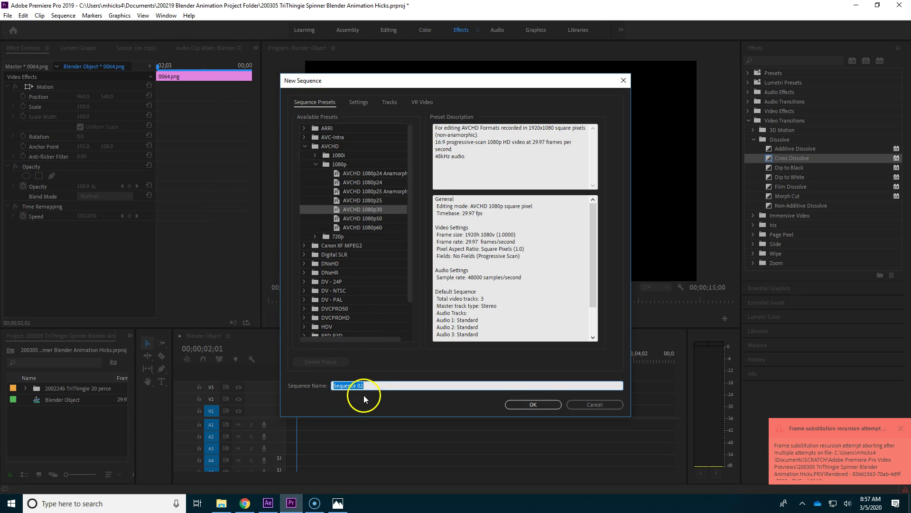
type("Master")
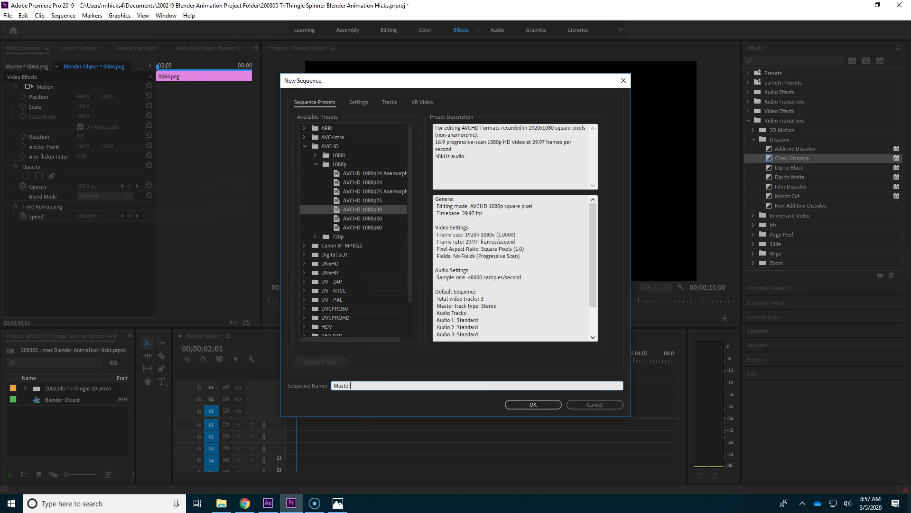
key("Return")
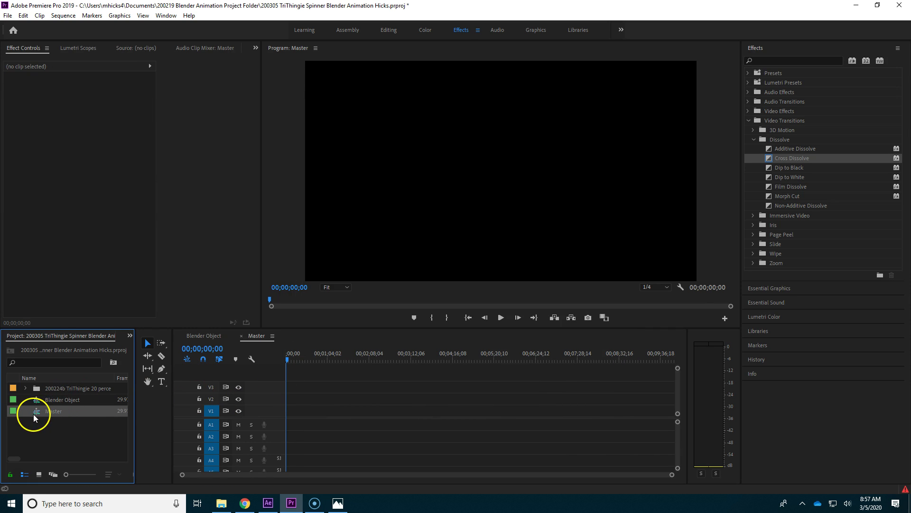
- Drop the Blender Object sequence into Master, raise the nested clip to V3, and scrub to about nine seconds
left_click(36, 400)
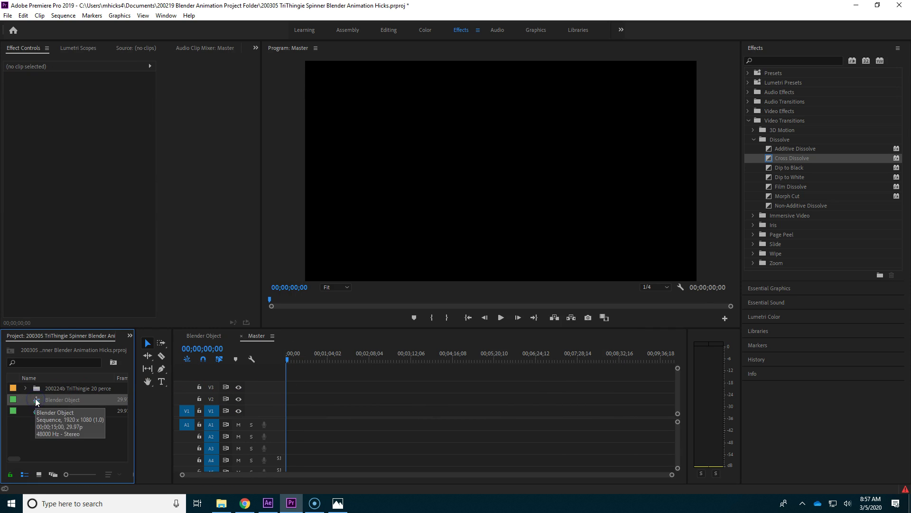
left_click_drag(36, 401, 268, 402)
left_click_drag(665, 475, 474, 477)
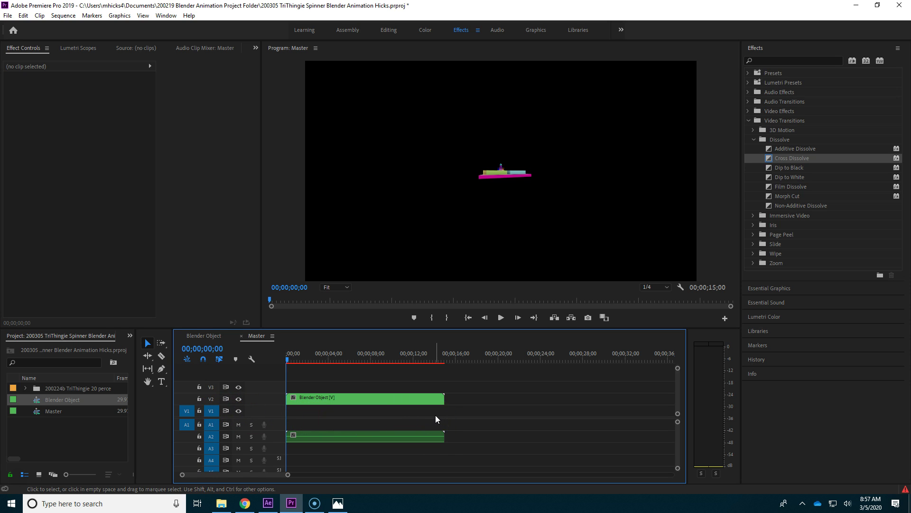
left_click(351, 400)
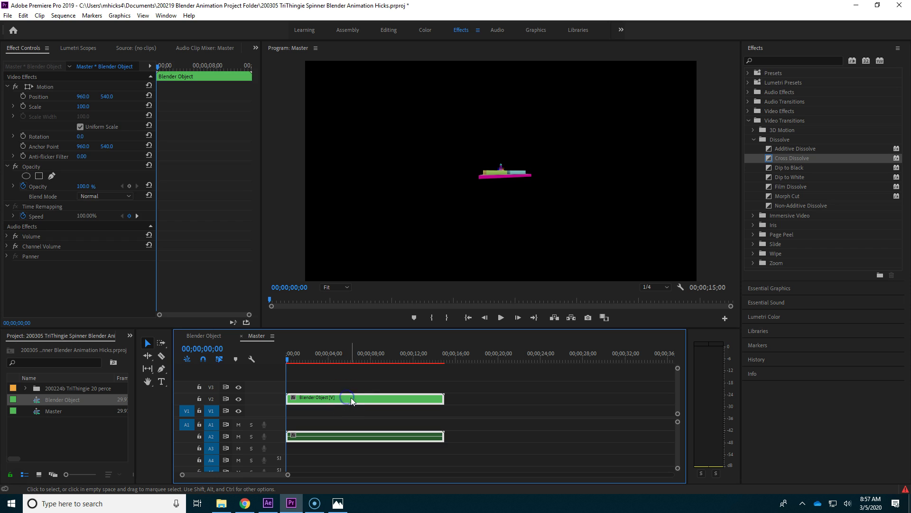
left_click_drag(351, 399, 350, 388)
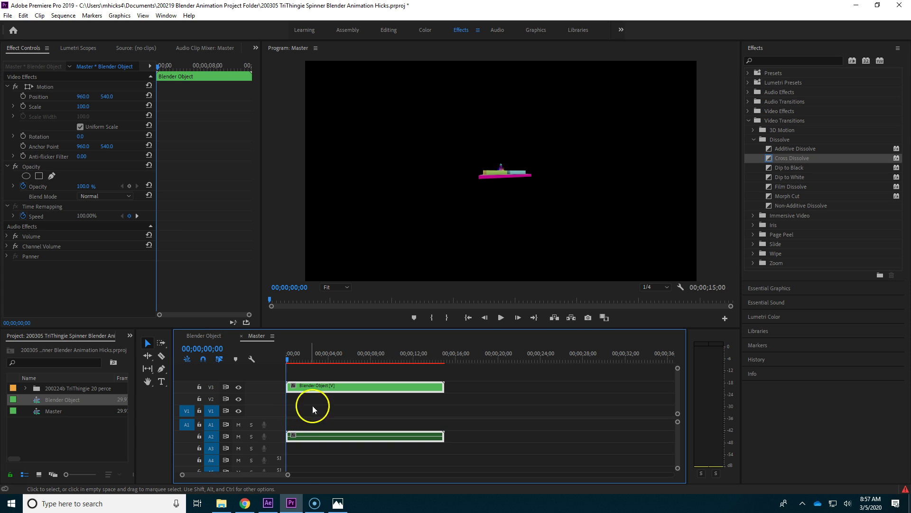
left_click_drag(315, 358, 387, 356)
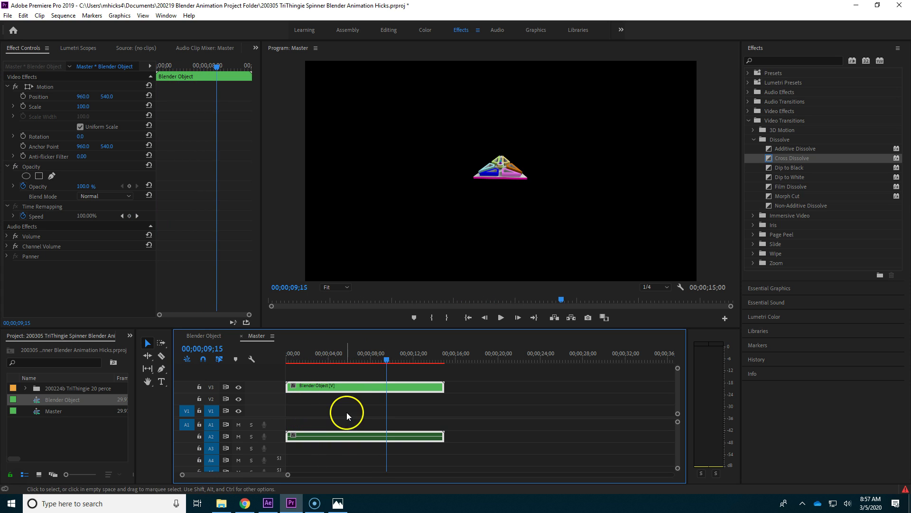
- Import the '200302 TriThingie 100 percent Samples 5' folder from BLENDER RENDER
left_click(47, 427)
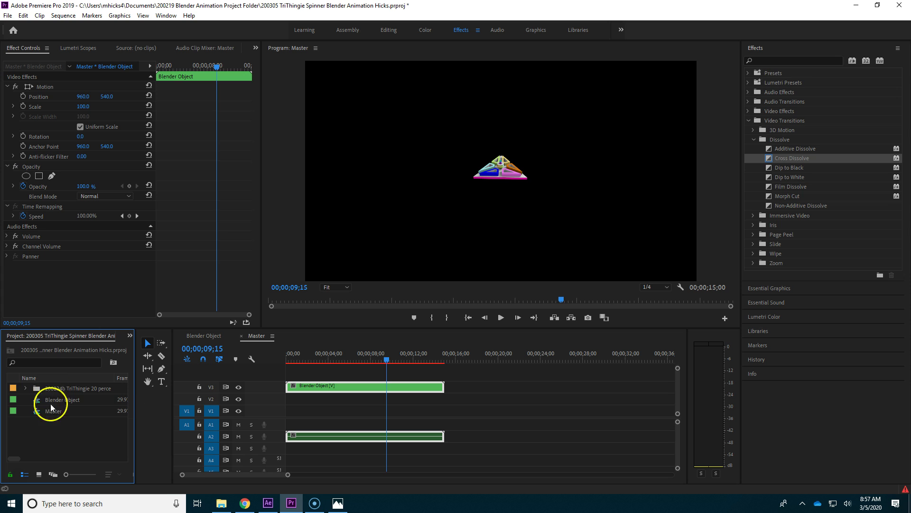
double_click(50, 432)
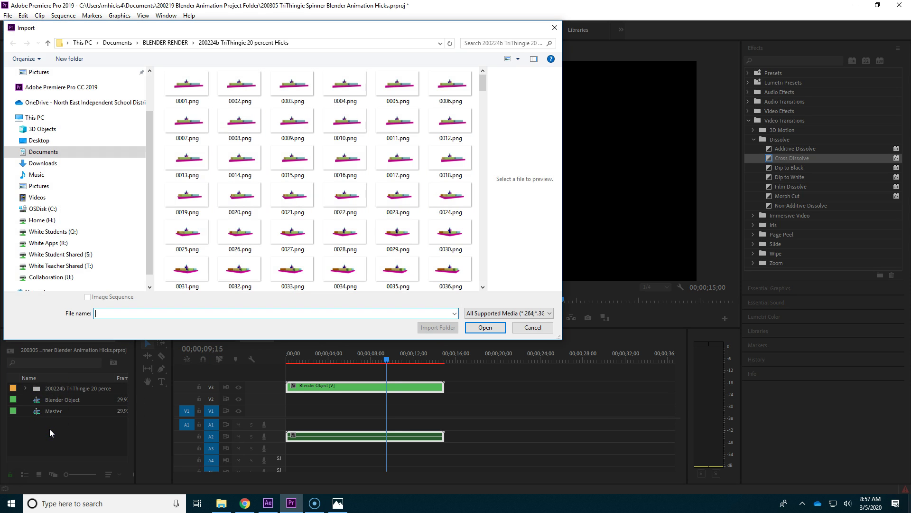
left_click(166, 43)
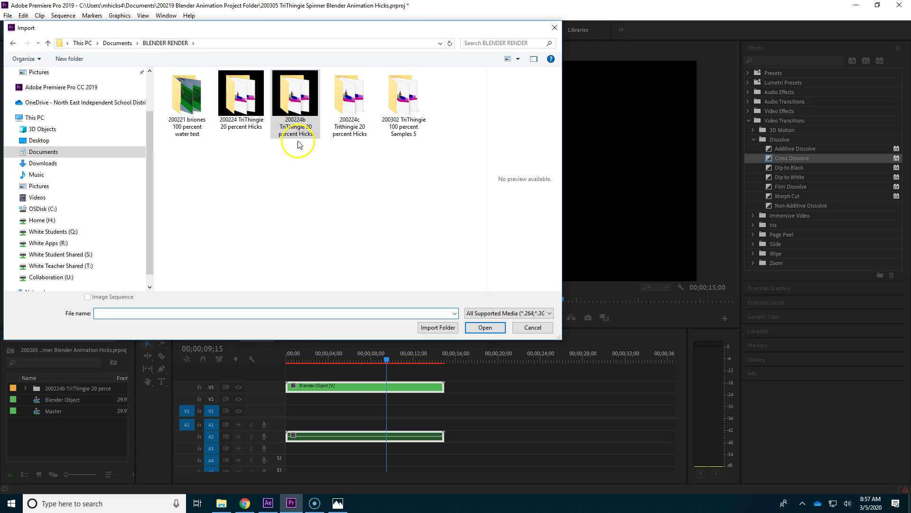
left_click(411, 114)
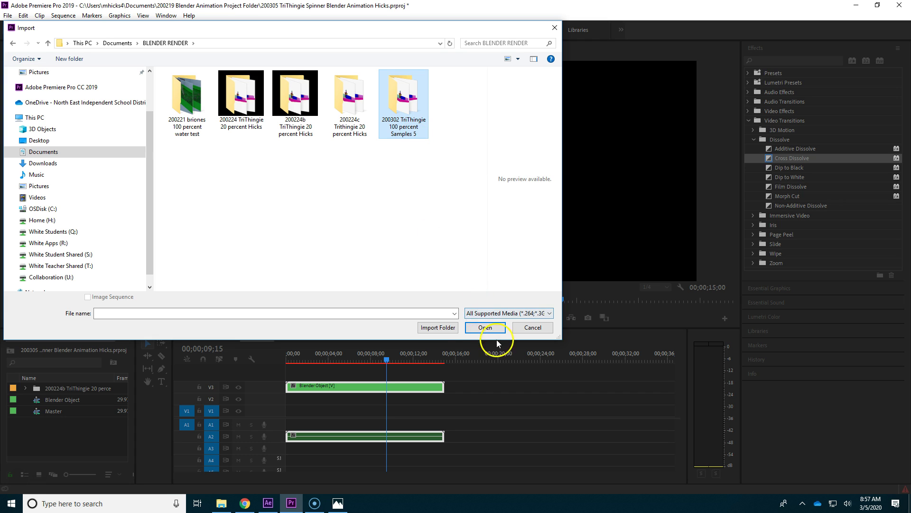
left_click(448, 329)
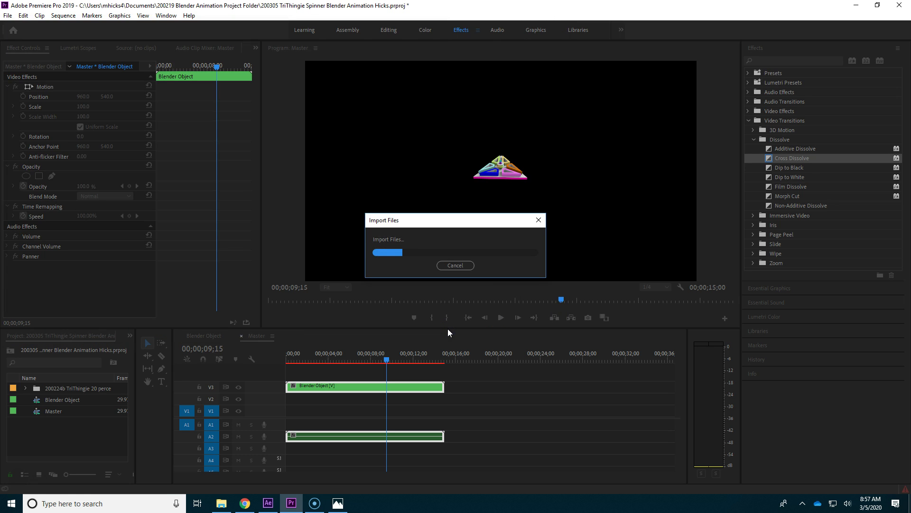
left_click(437, 348)
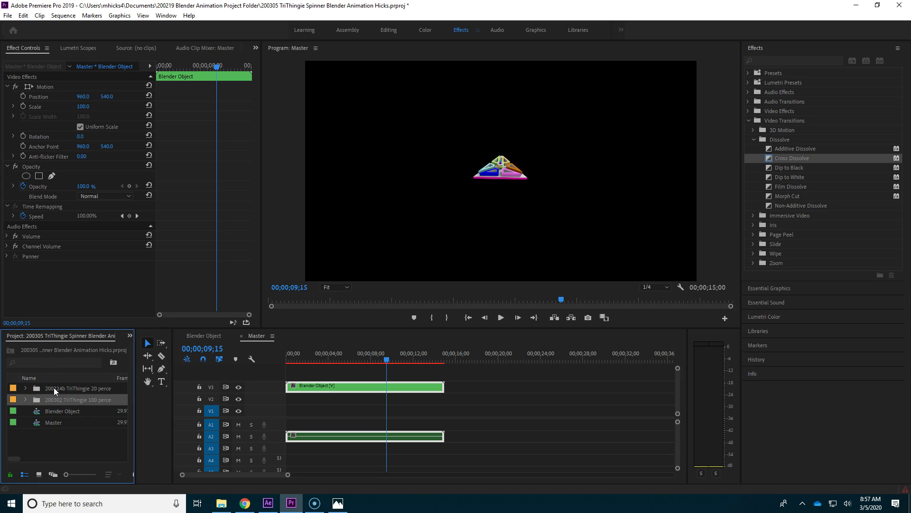
- Open the Blender Object sequence for editing
left_click(55, 426)
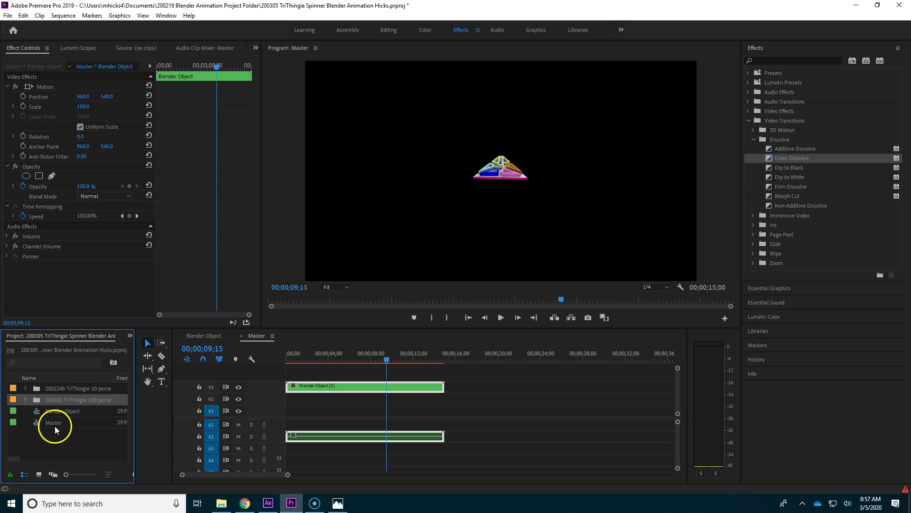
left_click(194, 337)
double_click(36, 412)
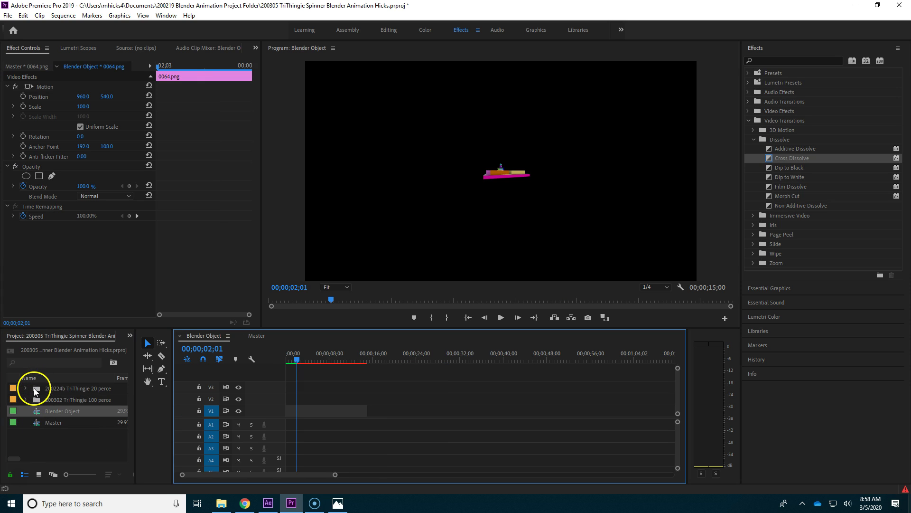
- Overwrite V1 with the 100 percent render folder, preview it, and return to Master
left_click(36, 400)
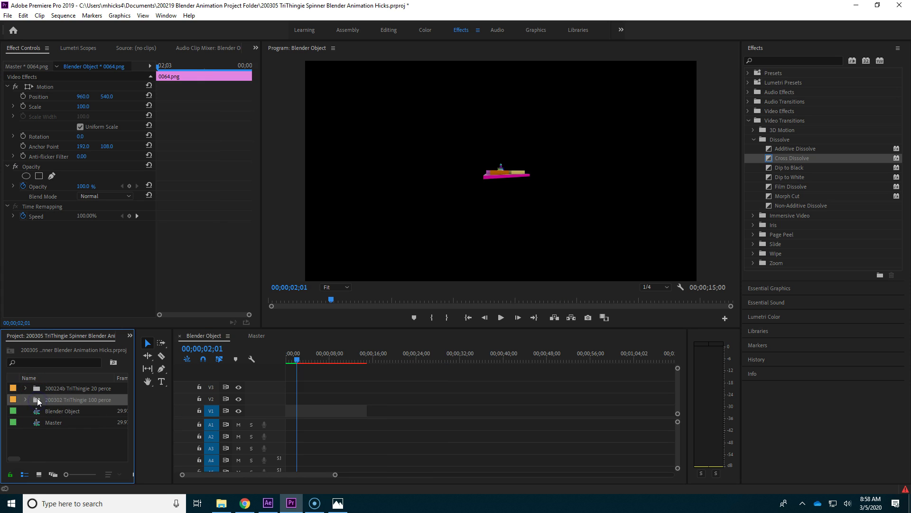
left_click_drag(37, 398, 303, 425)
left_click_drag(361, 359, 317, 359)
left_click(285, 371)
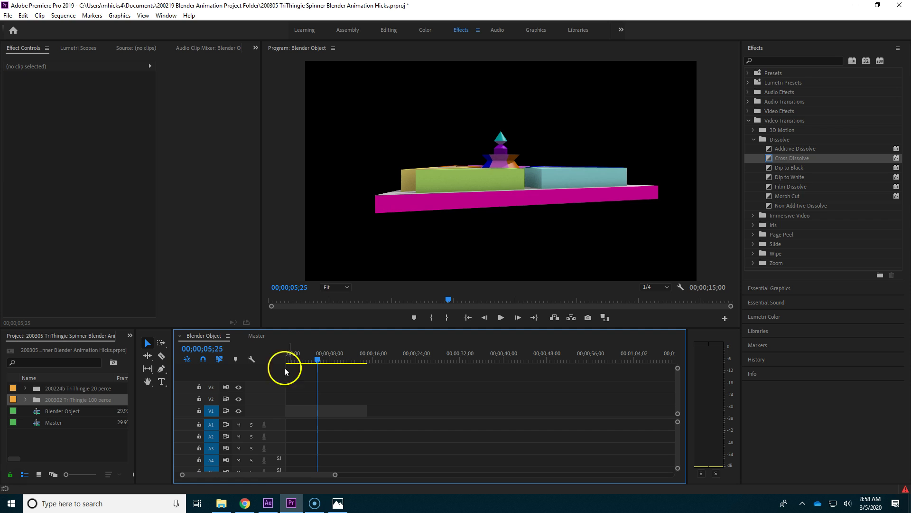
left_click(257, 335)
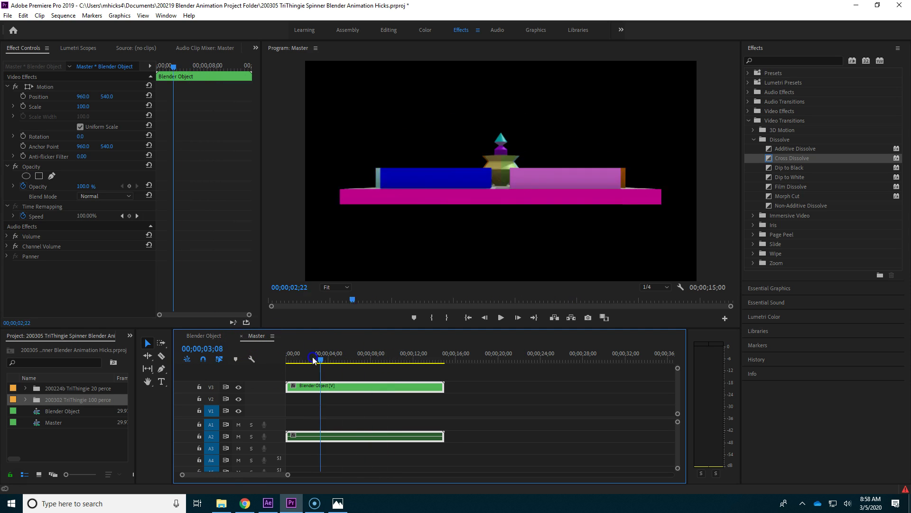